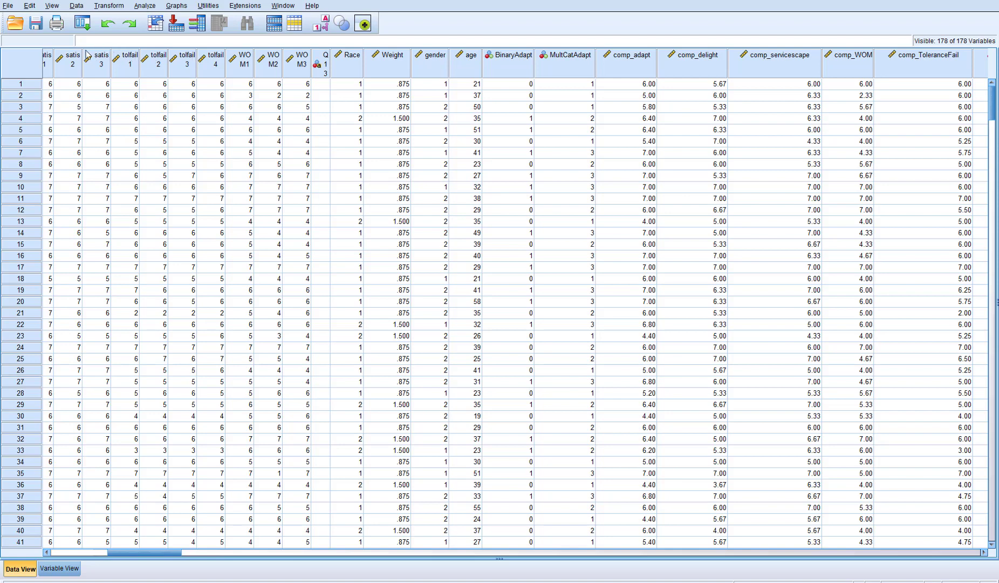
- Weight the cases by the Weight variable and minimize the resulting output window
{"action": "left_click", "coordinate": [76, 6]}
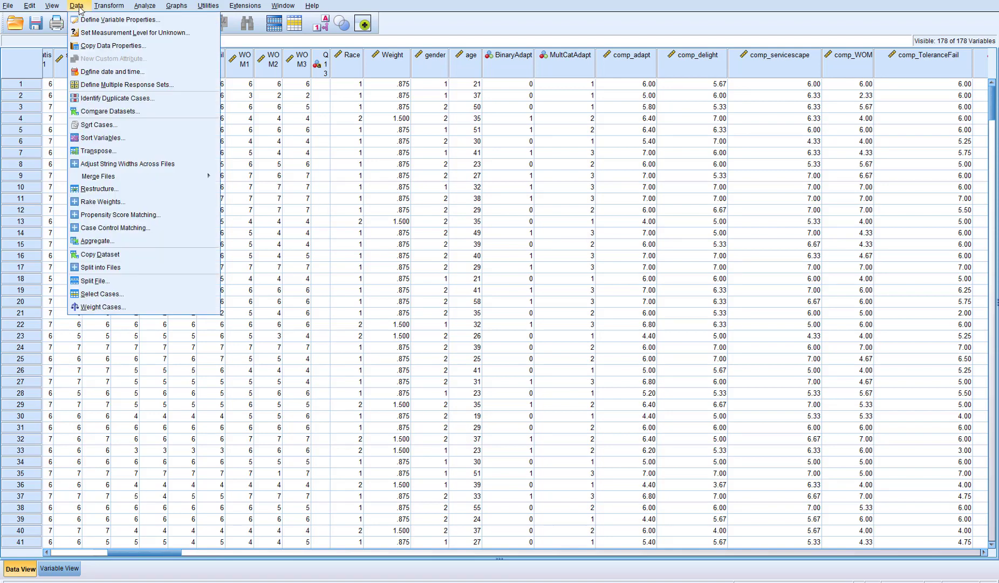
{"action": "left_click", "coordinate": [141, 308]}
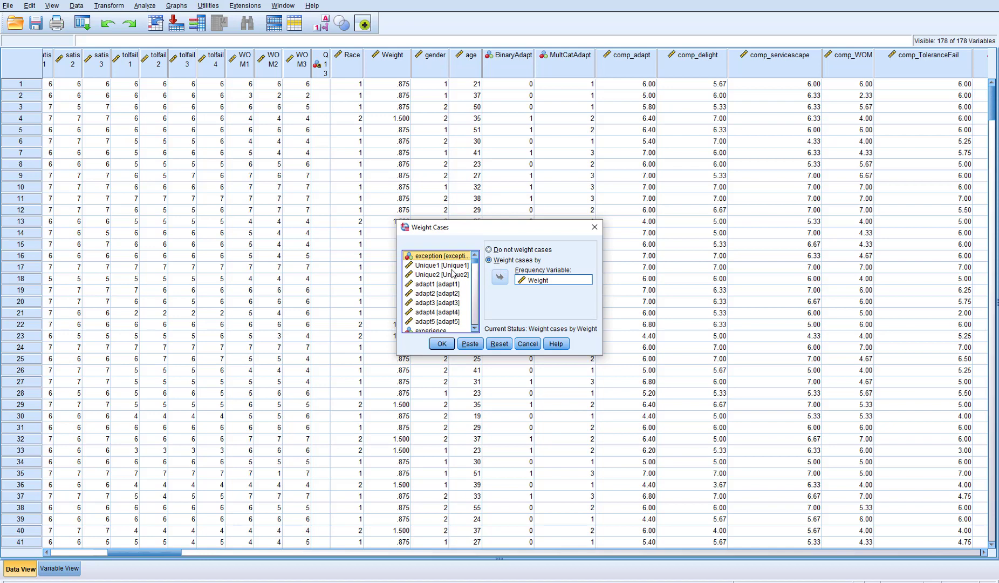
{"action": "left_click", "coordinate": [531, 281]}
{"action": "left_click", "coordinate": [537, 280]}
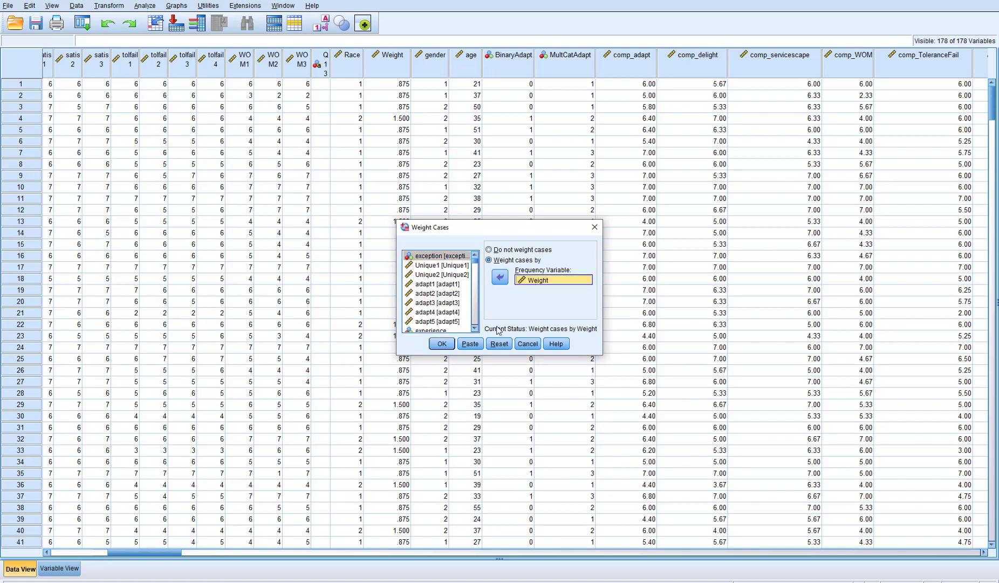
{"action": "left_click", "coordinate": [442, 345]}
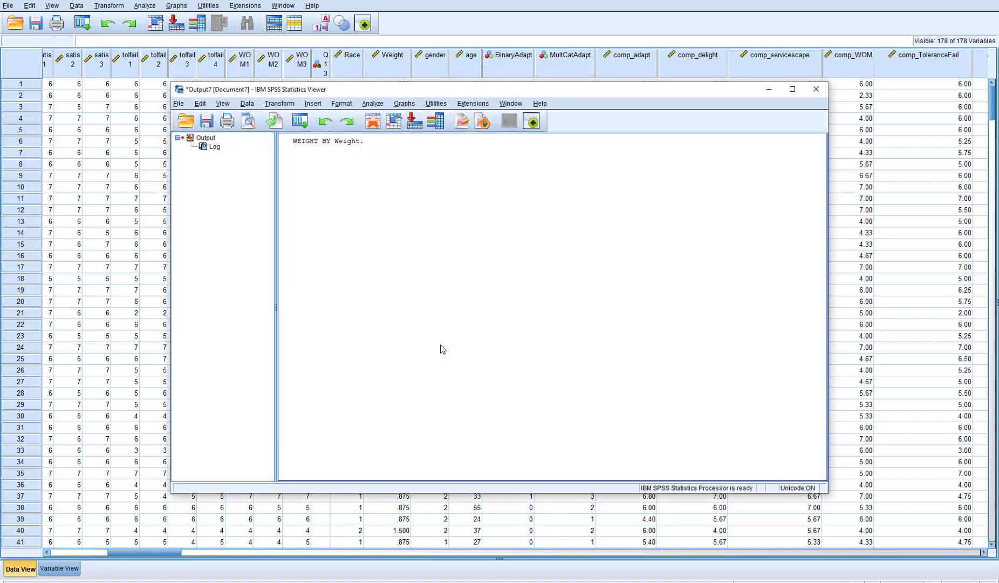
{"action": "left_click", "coordinate": [768, 90]}
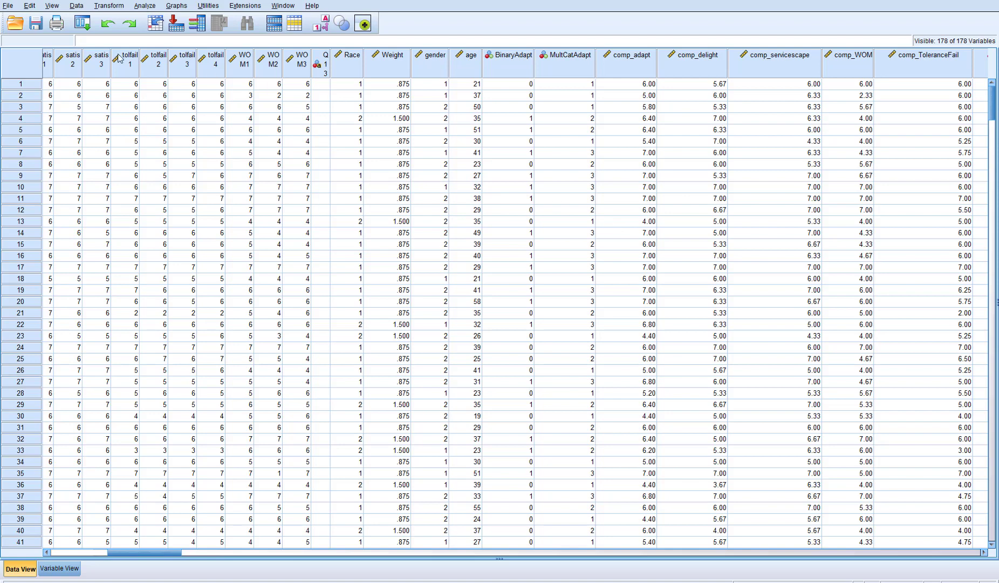
{"action": "left_click", "coordinate": [76, 6]}
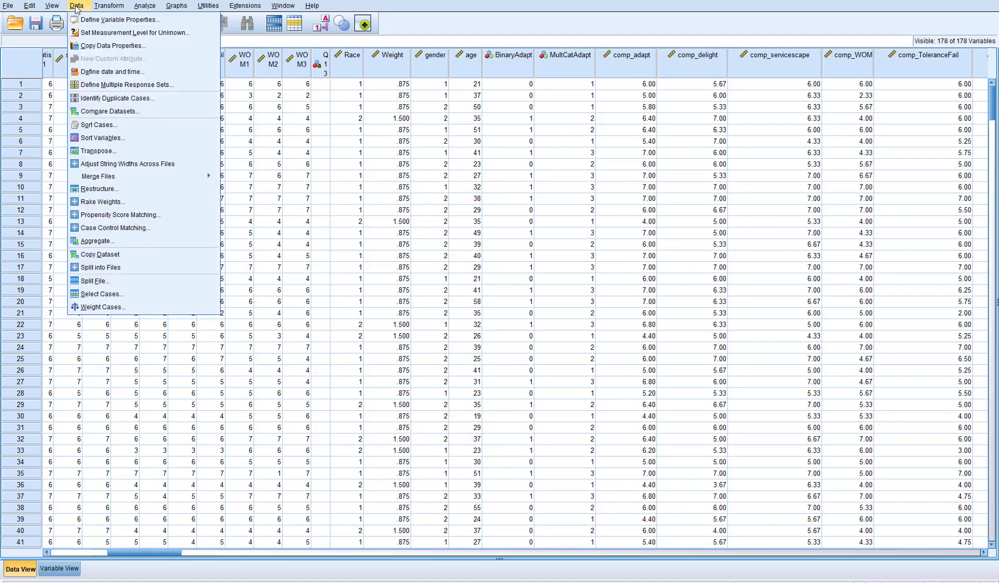
{"action": "left_click", "coordinate": [122, 307]}
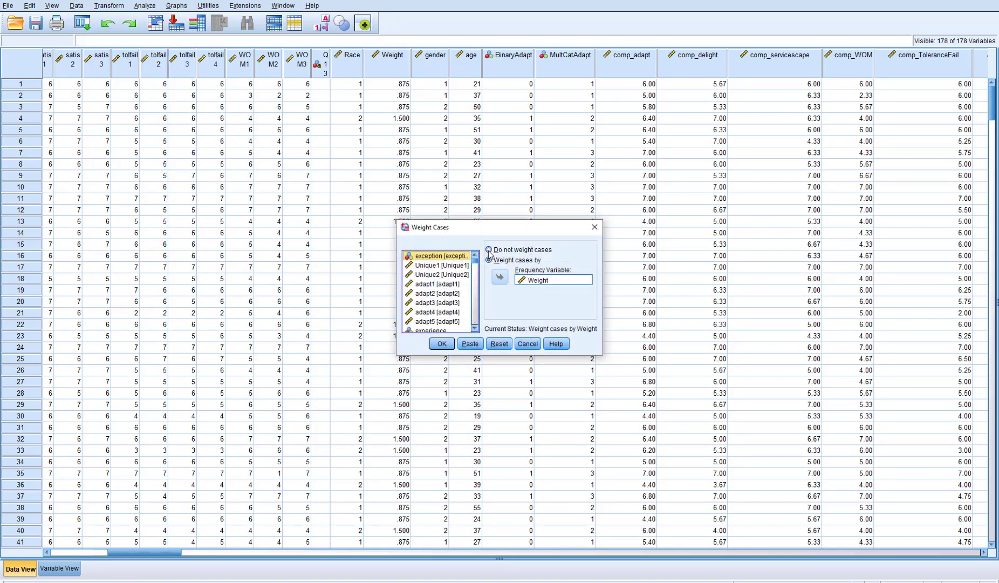
{"action": "left_click", "coordinate": [528, 344]}
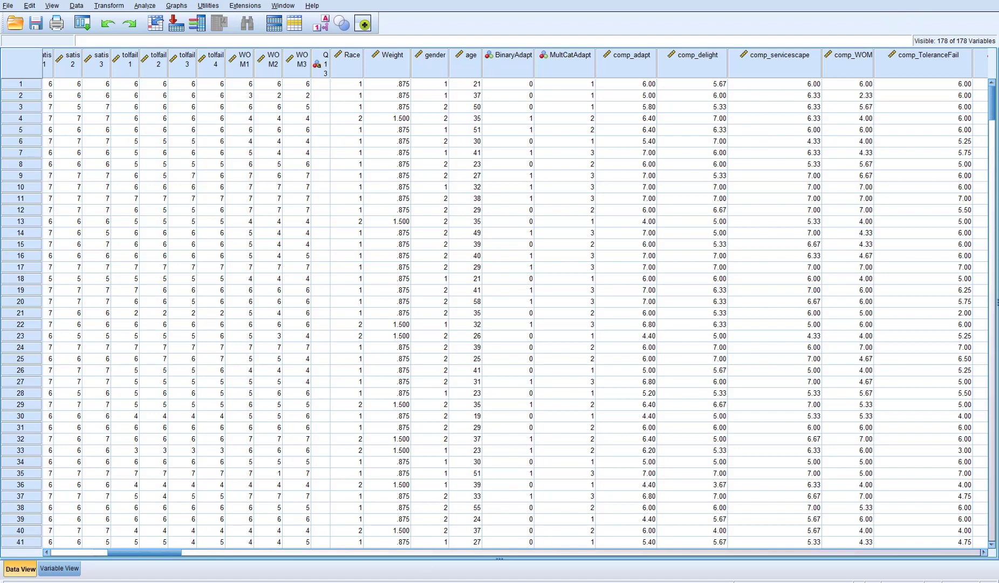
- Switch to Amos and try to load "Customer Delight Data v2 Weighted Score Example" as the data file for Group number 1
{"action": "left_click", "coordinate": [330, 513]}
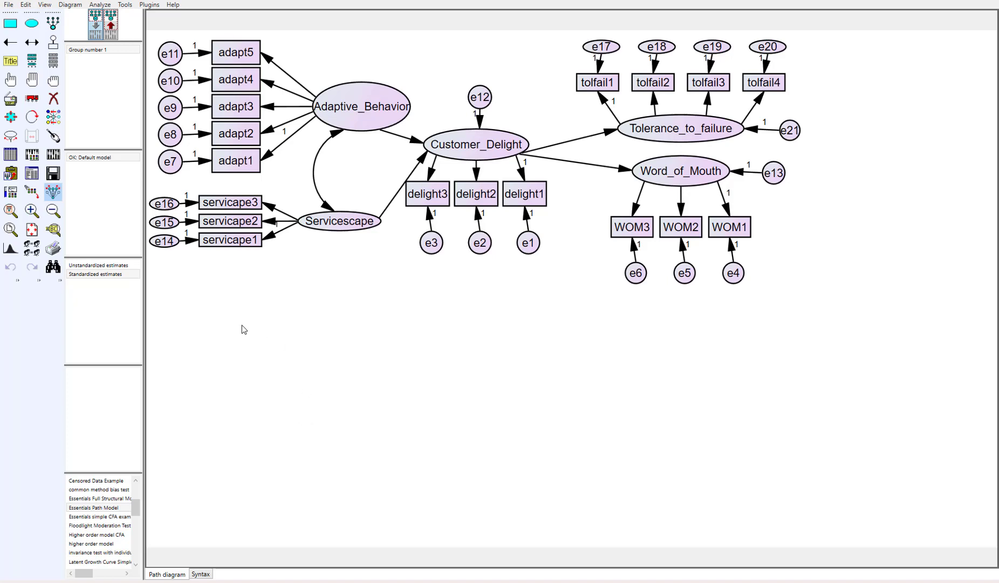
{"action": "left_click", "coordinate": [10, 155]}
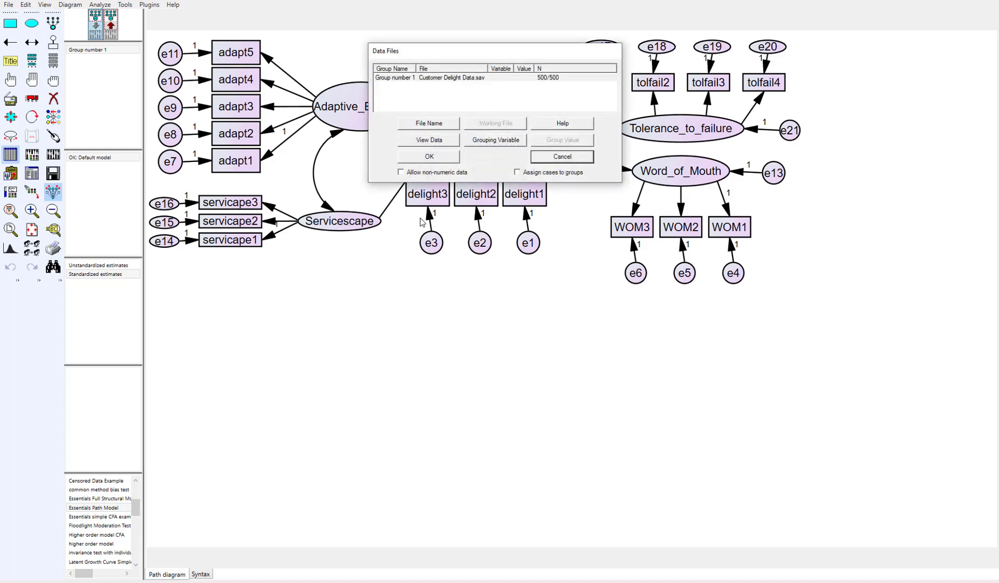
{"action": "left_click", "coordinate": [436, 80]}
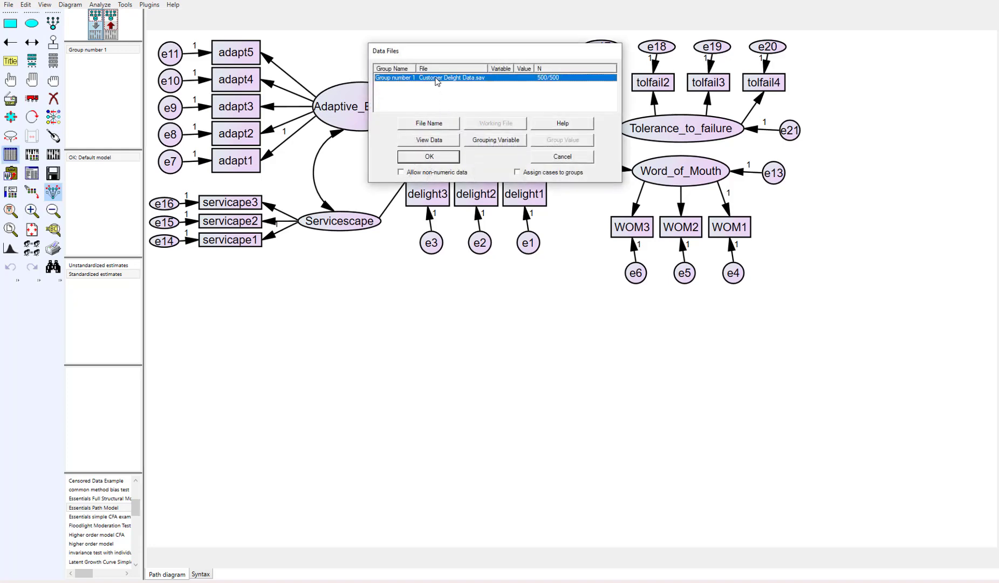
{"action": "left_click", "coordinate": [431, 124]}
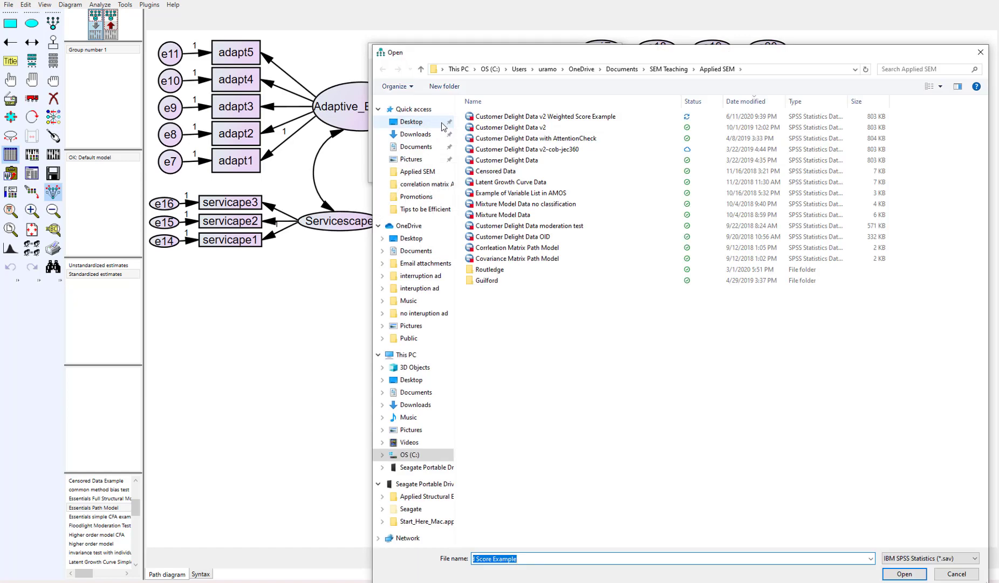
{"action": "left_click", "coordinate": [516, 118]}
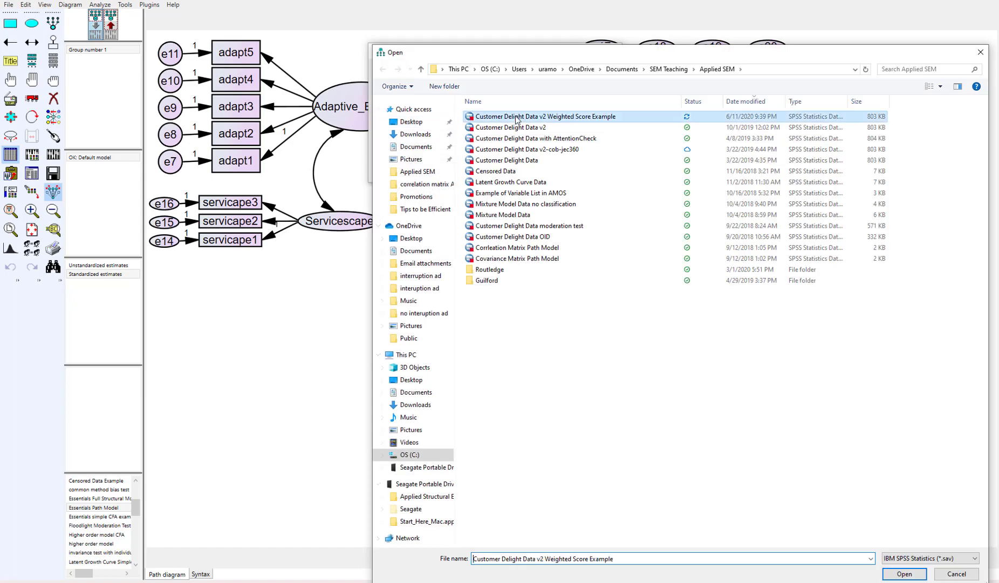
{"action": "left_click", "coordinate": [897, 574]}
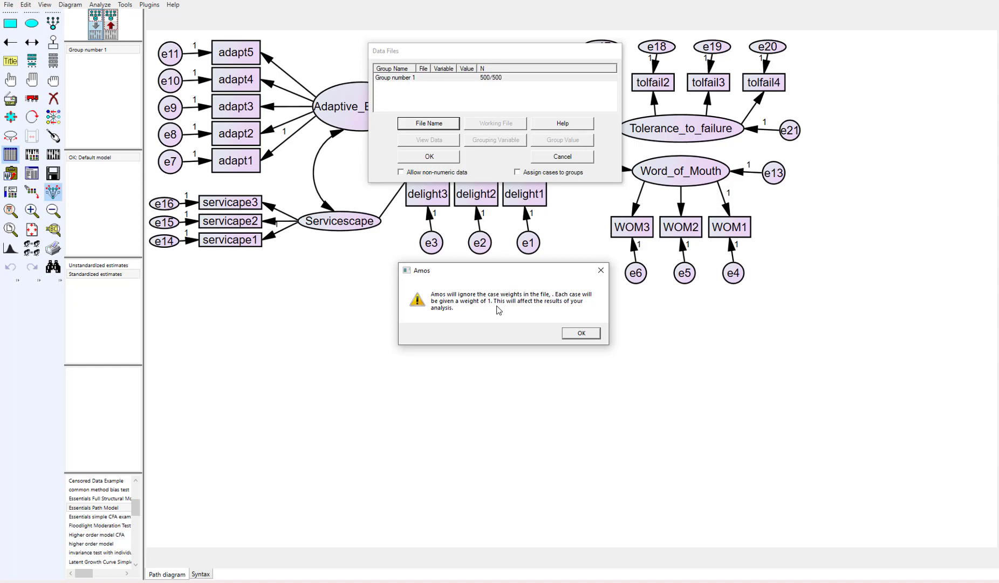
{"action": "left_click", "coordinate": [586, 336]}
{"action": "left_click", "coordinate": [562, 156]}
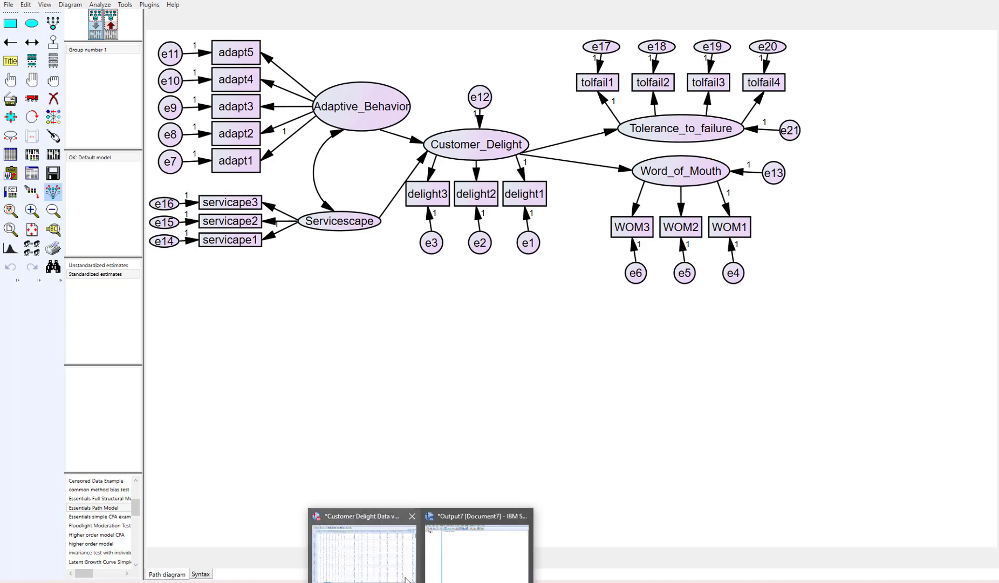
- Switch to the SPSS dataset and set up Bivariate Correlations with means and standard deviations plus cross-product deviations and covariances
{"action": "left_click", "coordinate": [384, 566]}
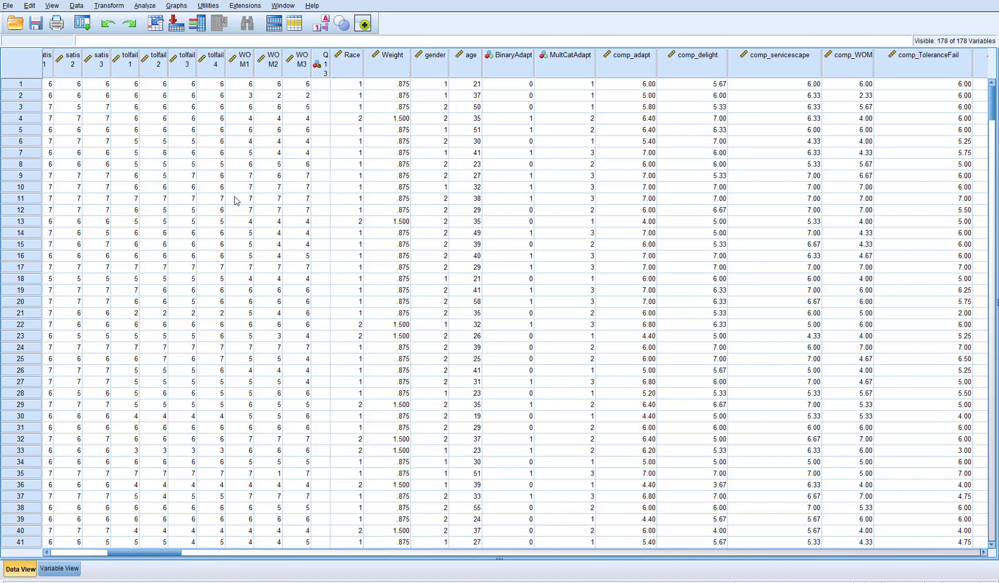
{"action": "left_click", "coordinate": [146, 9]}
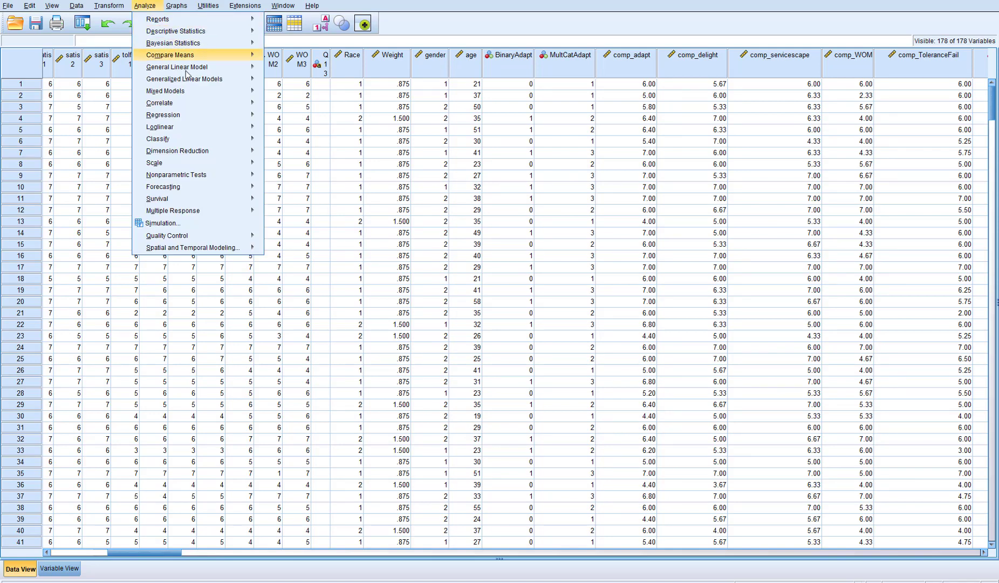
{"action": "mouse_move", "coordinate": [207, 108]}
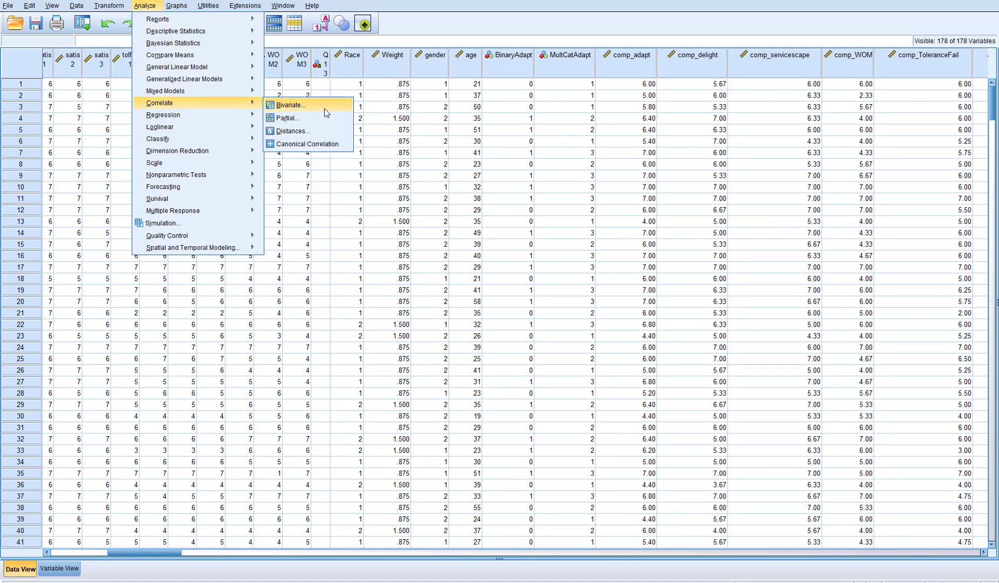
{"action": "left_click", "coordinate": [291, 105]}
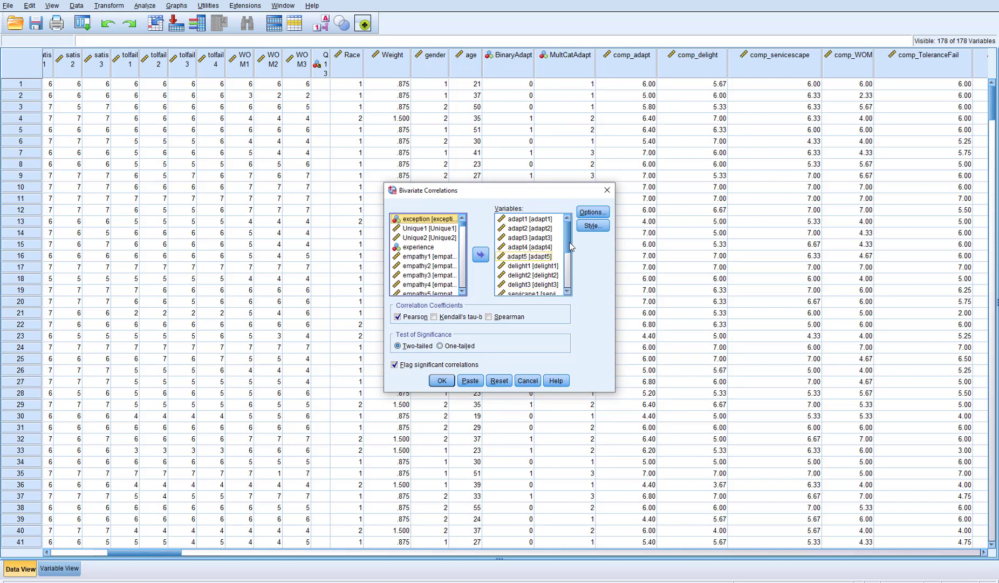
{"action": "left_click", "coordinate": [592, 212]}
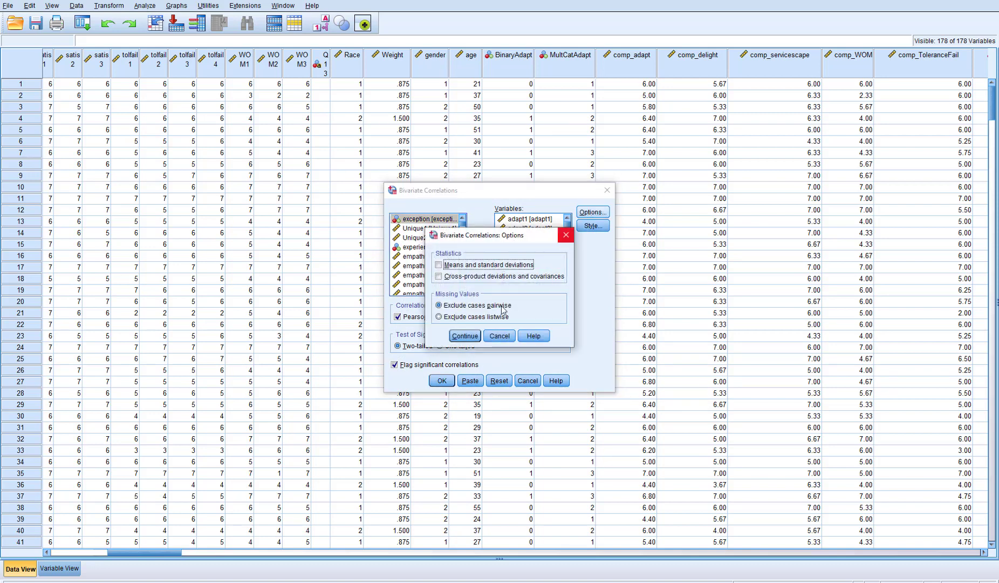
{"action": "left_click", "coordinate": [438, 265]}
{"action": "left_click", "coordinate": [438, 276]}
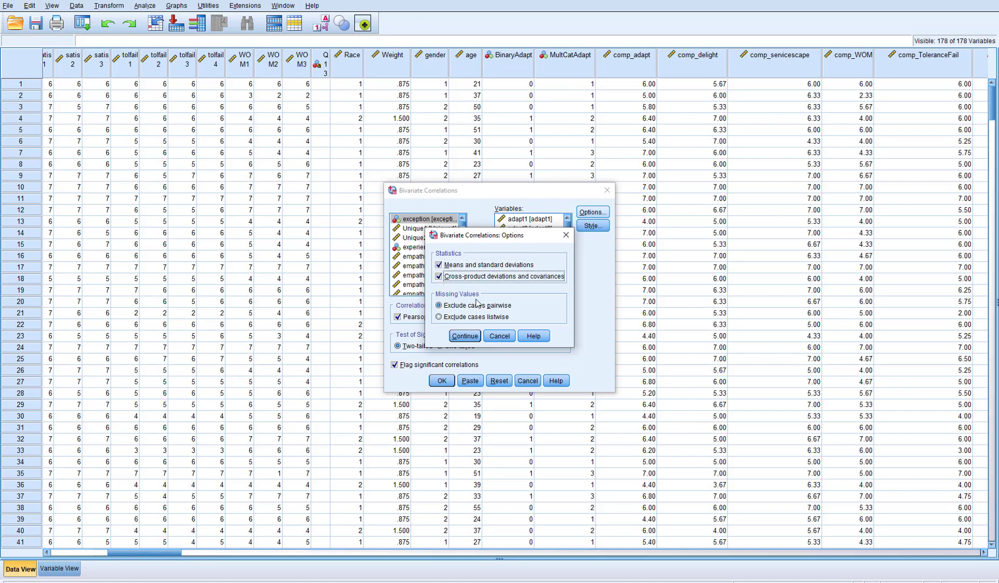
{"action": "left_click", "coordinate": [466, 337]}
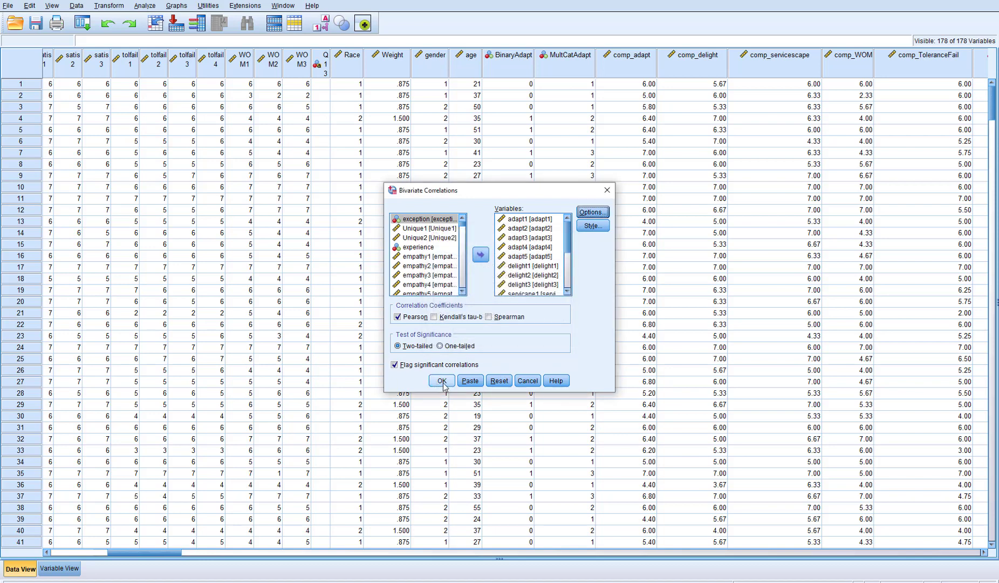
- Run the bivariate correlations and review the Descriptive Statistics and Correlations tables in the maximized output window
{"action": "left_click", "coordinate": [441, 381]}
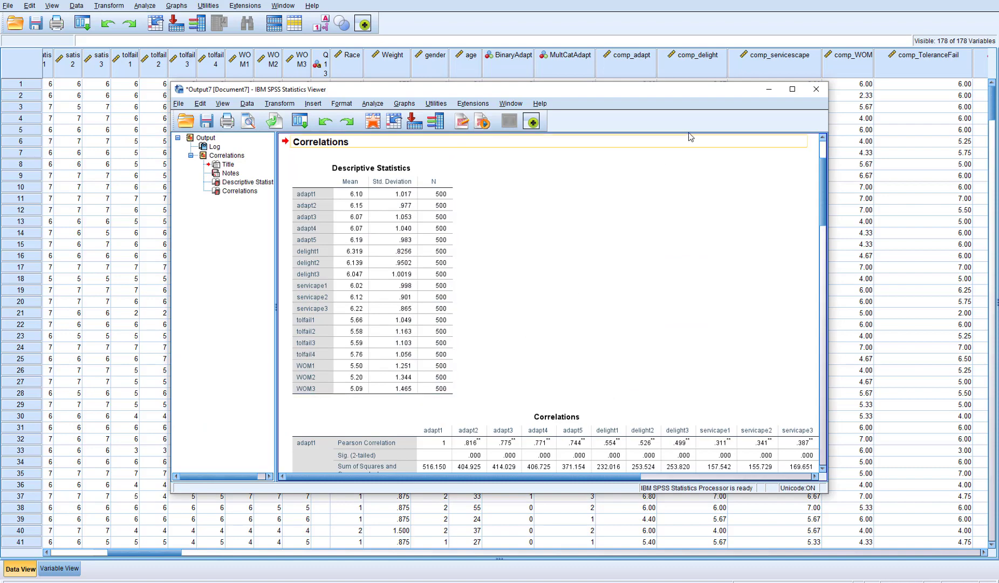
{"action": "left_click", "coordinate": [792, 90]}
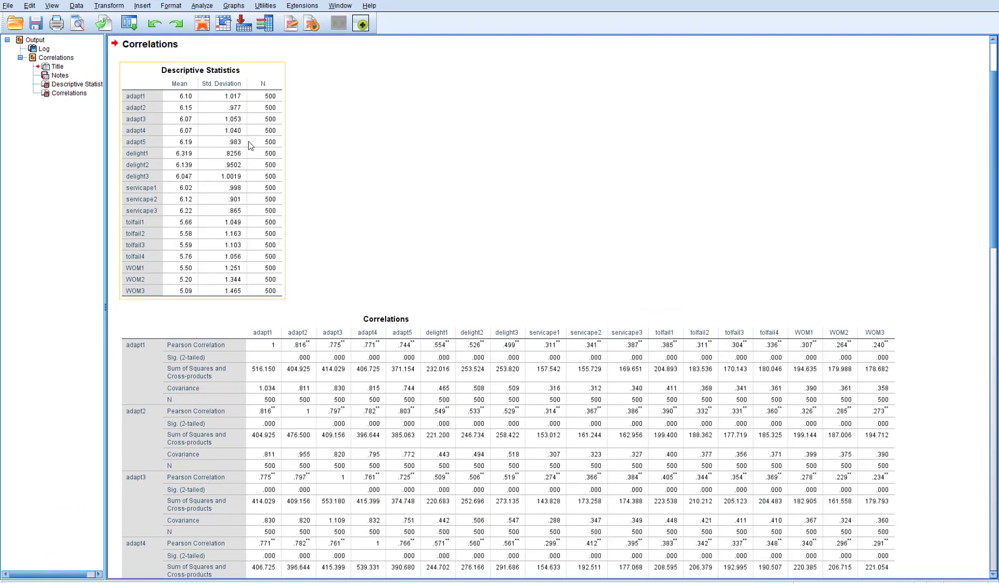
{"action": "scroll", "coordinate": [448, 181], "scroll_direction": "down", "scroll_amount": 7}
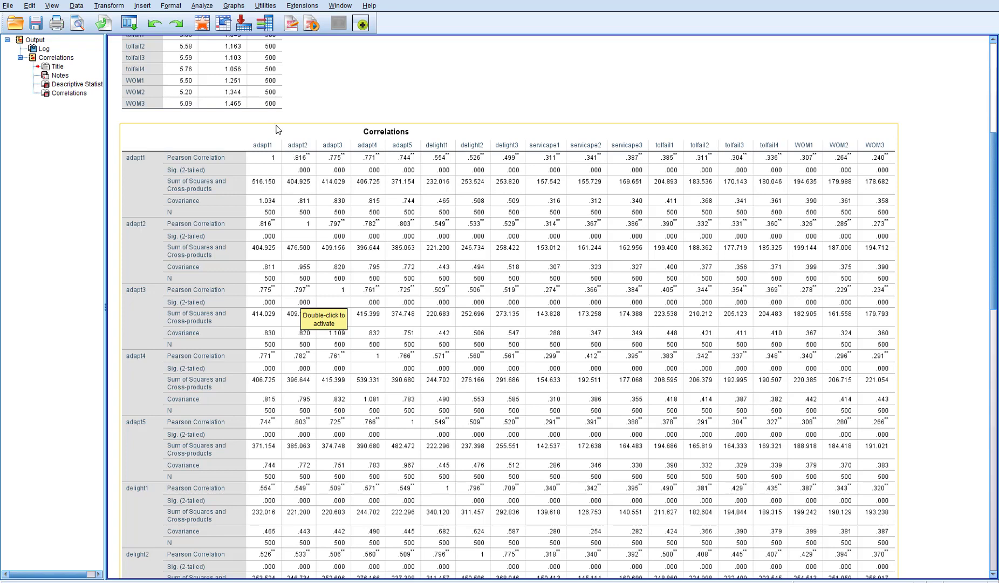
- Set up a Reliability Analysis with inter-item correlations and covariances, plus summary statistics for means and variances
{"action": "left_click", "coordinate": [201, 8]}
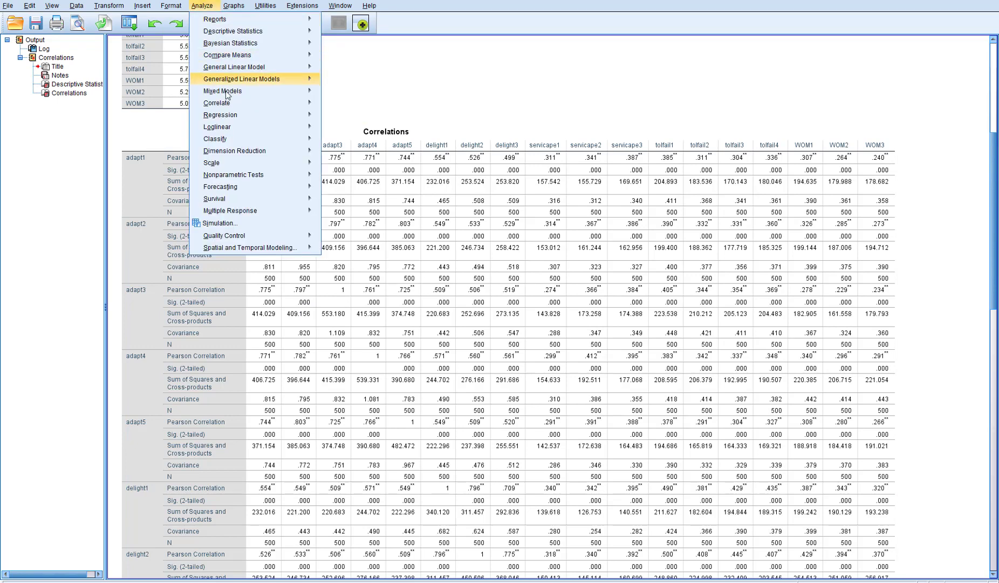
{"action": "mouse_move", "coordinate": [279, 164]}
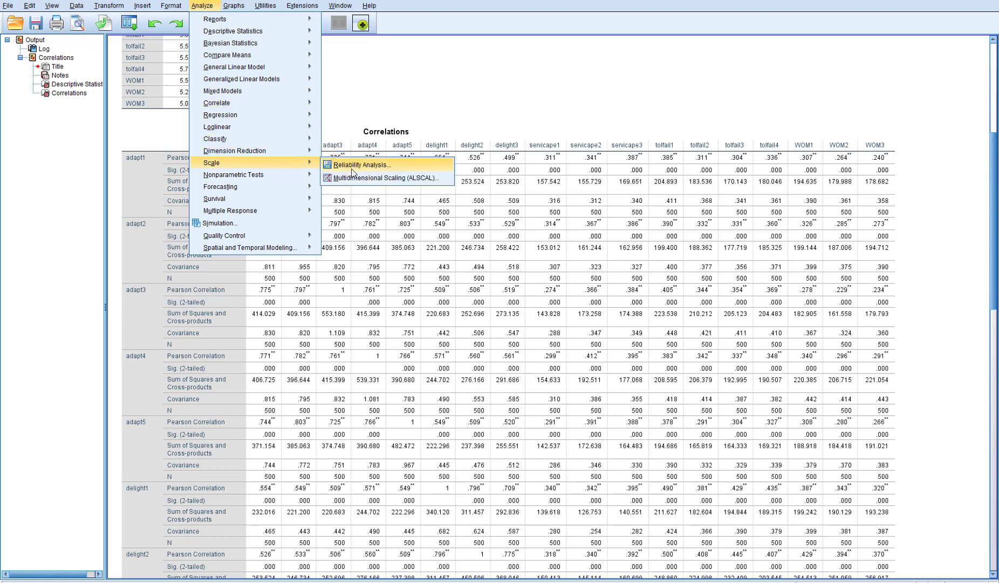
{"action": "left_click", "coordinate": [404, 168]}
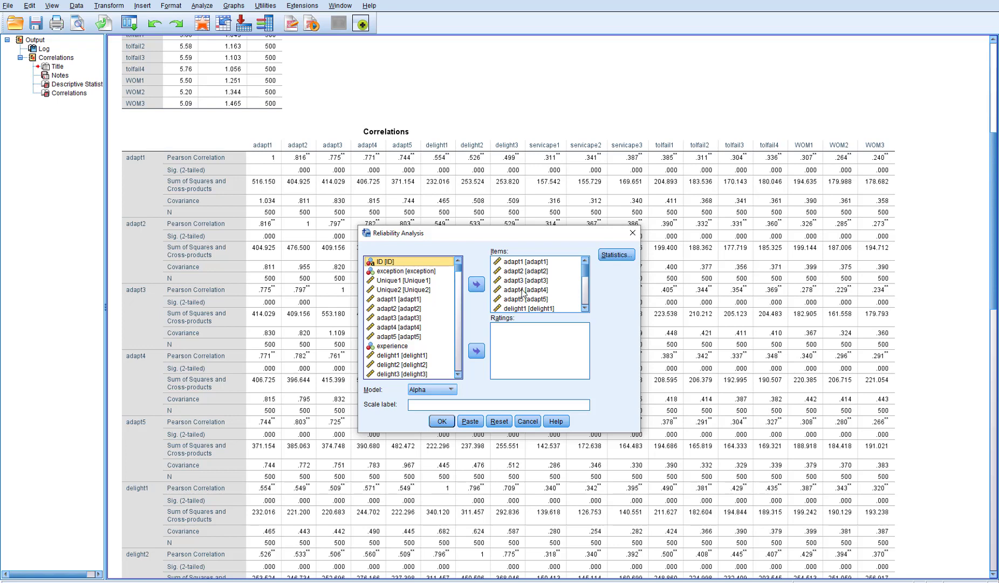
{"action": "left_click", "coordinate": [614, 256]}
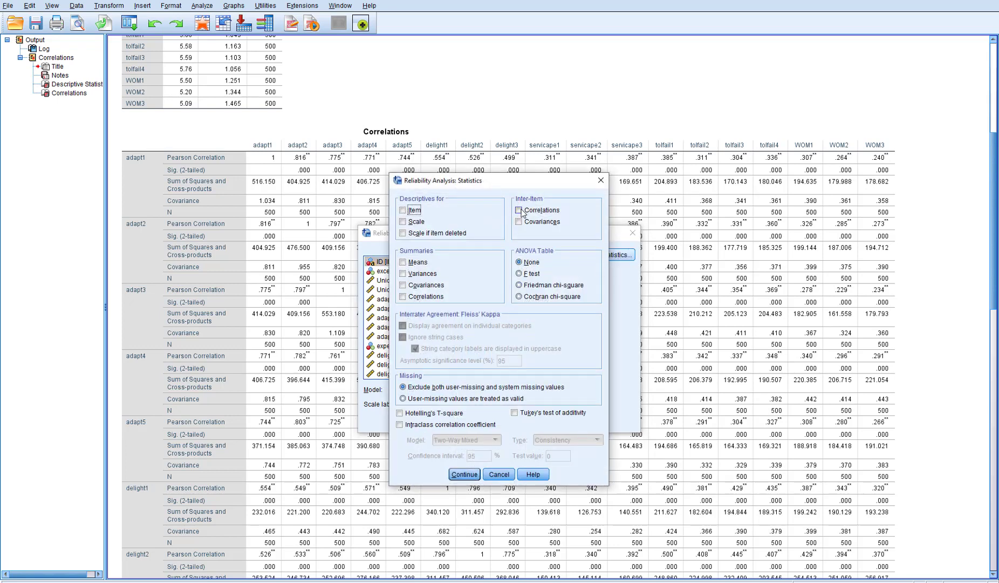
{"action": "left_click", "coordinate": [519, 210]}
{"action": "left_click", "coordinate": [519, 222]}
{"action": "left_click", "coordinate": [403, 263]}
{"action": "left_click", "coordinate": [405, 273]}
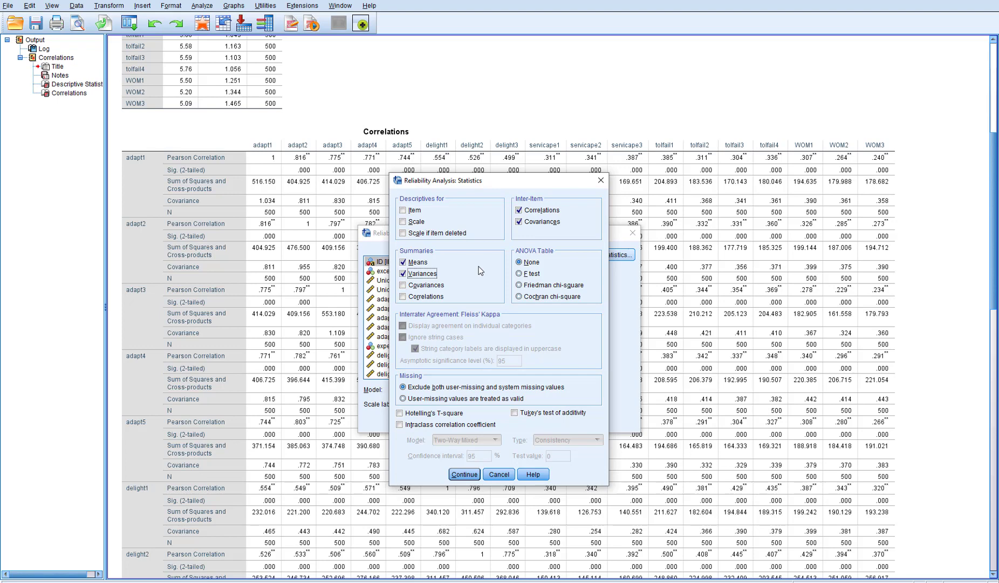
{"action": "left_click", "coordinate": [466, 475]}
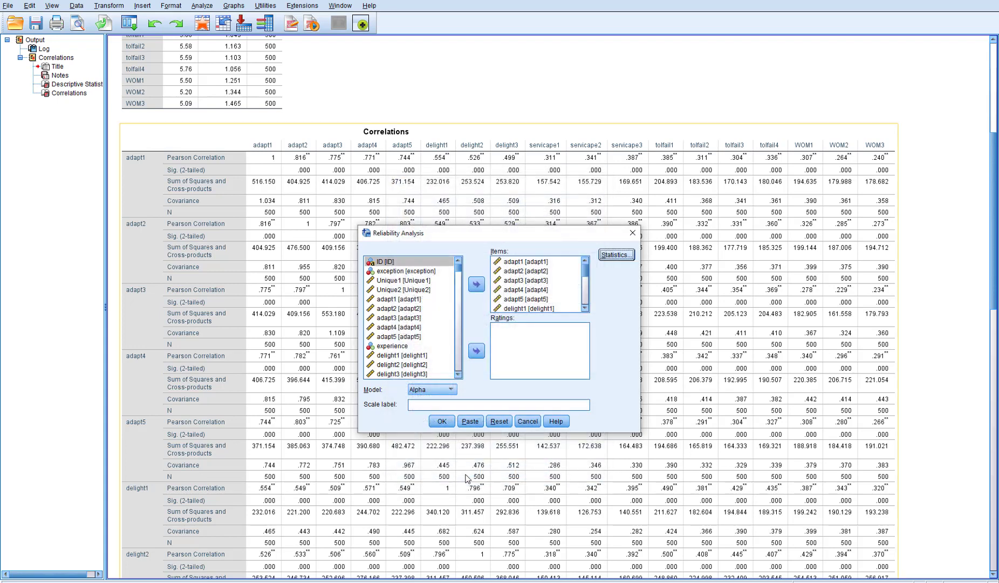
- Run the reliability analysis and review the Inter-Item Correlation and Inter-Item Covariance matrices
{"action": "left_click", "coordinate": [442, 421]}
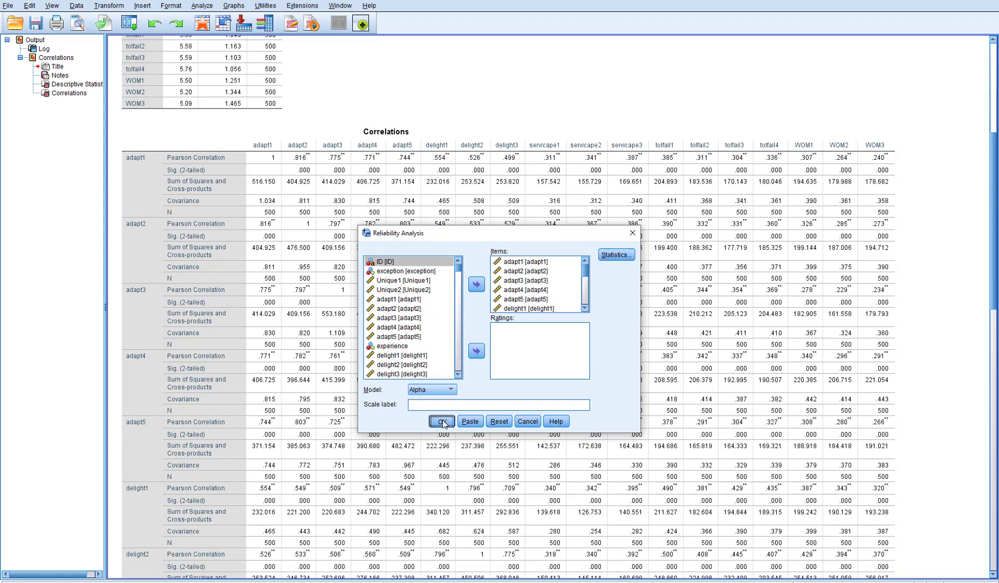
{"action": "scroll", "coordinate": [366, 224], "scroll_direction": "down", "scroll_amount": 1}
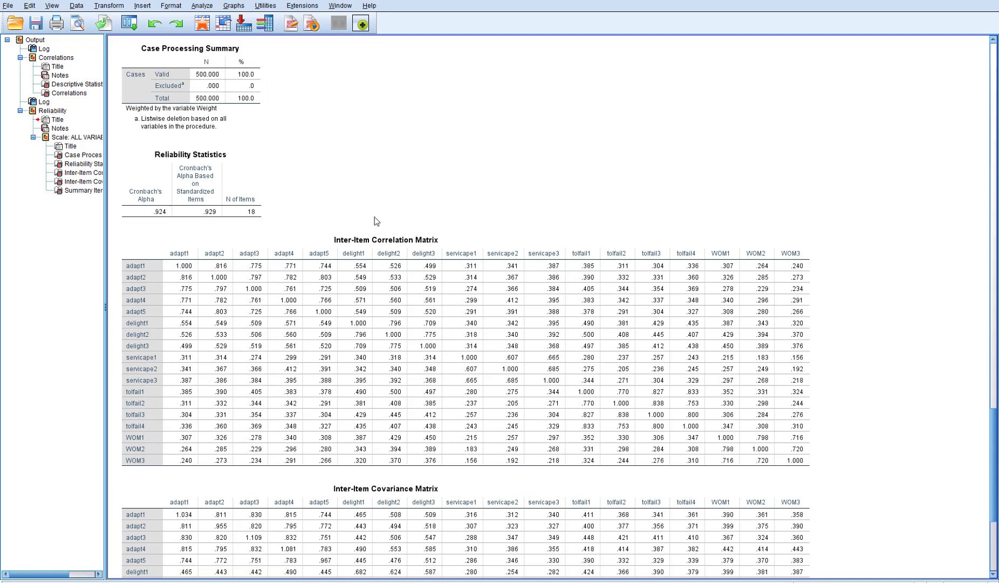
{"action": "left_click", "coordinate": [344, 233]}
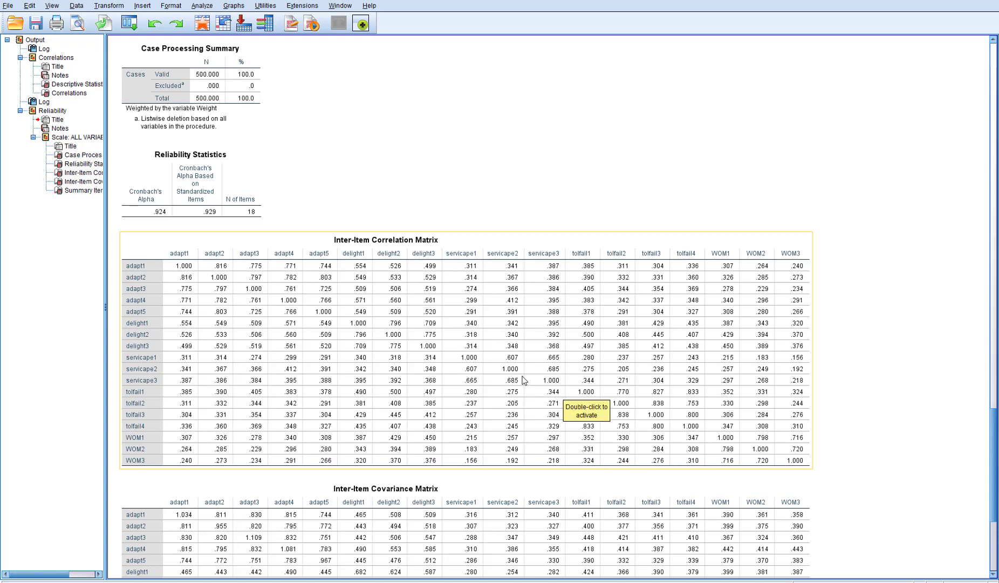
{"action": "scroll", "coordinate": [477, 280], "scroll_direction": "down", "scroll_amount": 6}
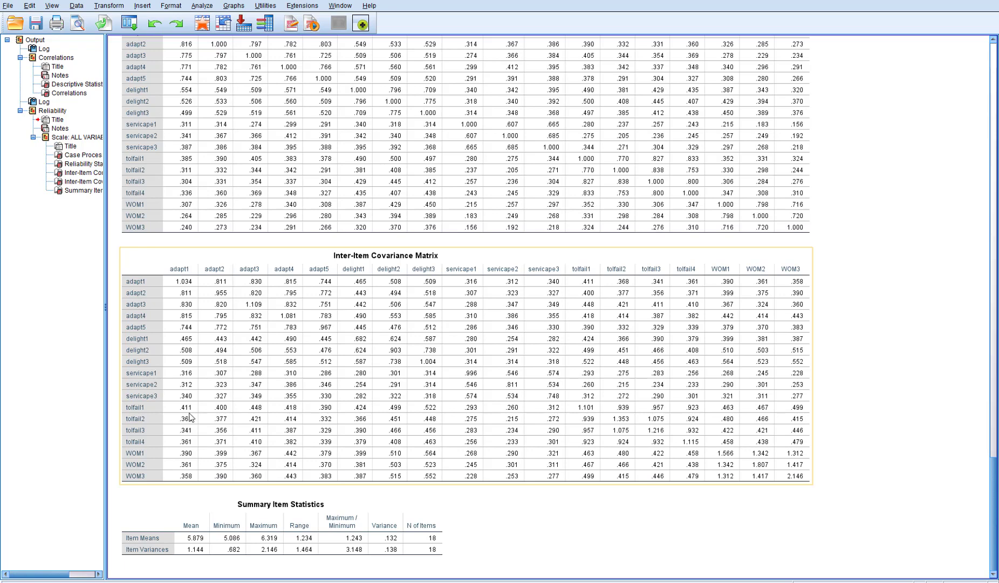
- Switch to Amos and return to the Customer_Delight path diagram
{"action": "left_click", "coordinate": [9, 367]}
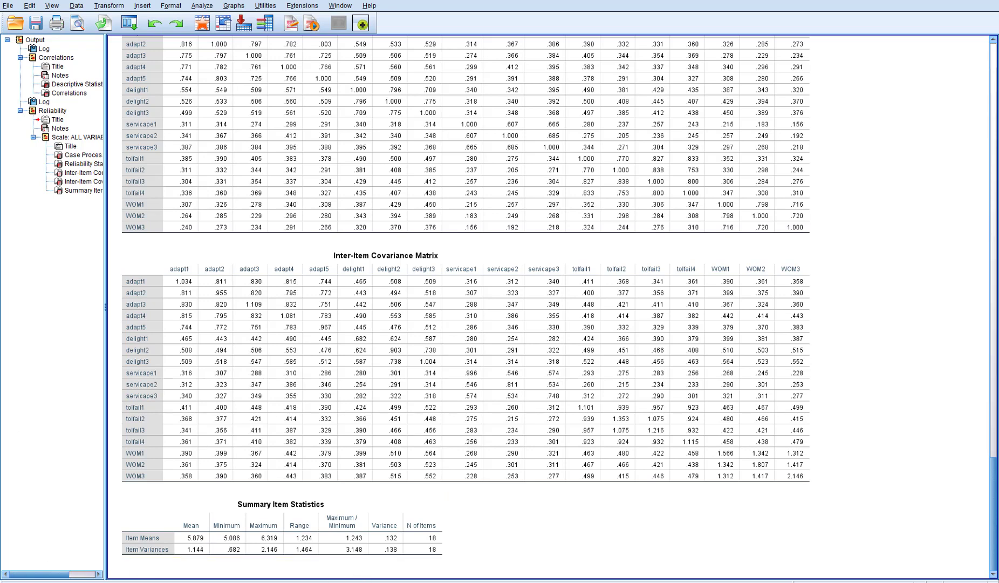
{"action": "key", "text": "alt+Tab"}
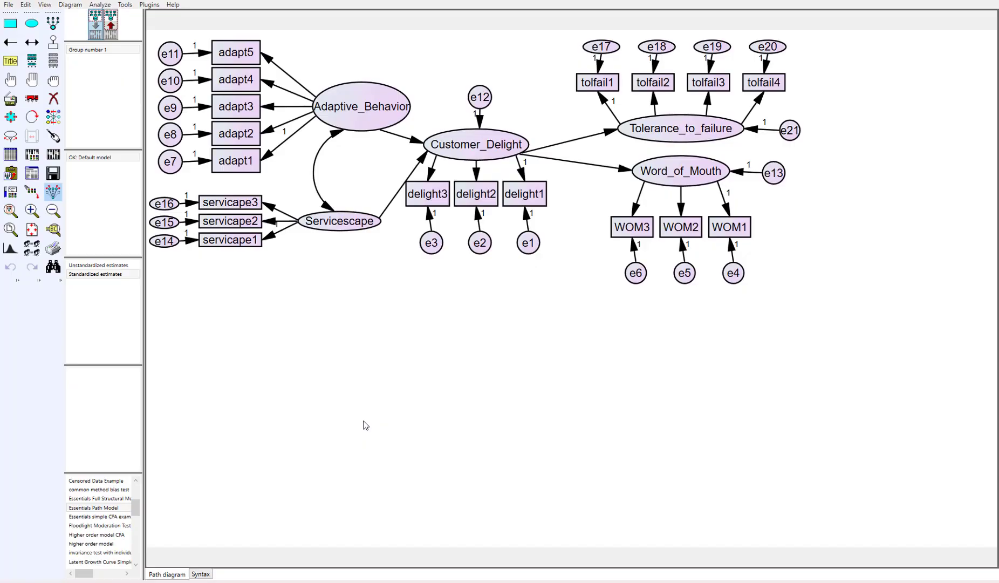